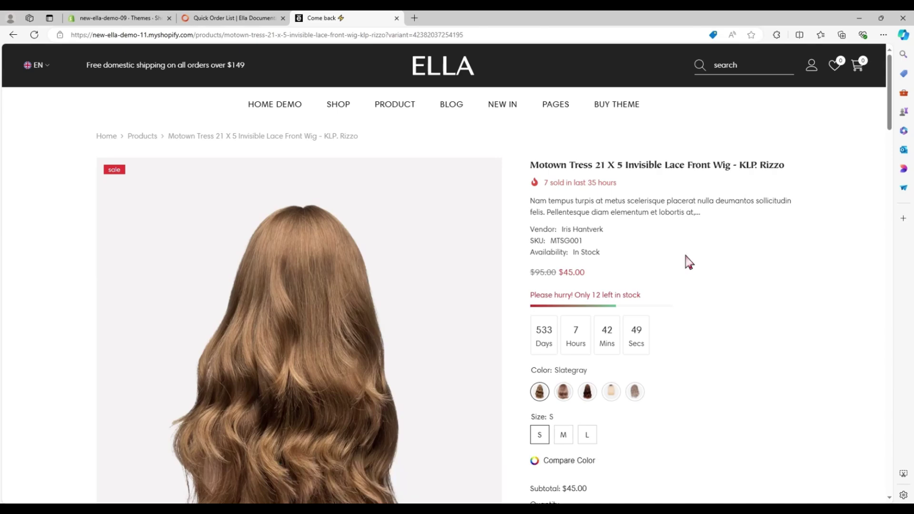
- Scroll past the gallery and accordion tabs to the Quick Order List variant table
{"action": "scroll", "coordinate": [688, 274], "scroll_direction": "down", "scroll_amount": 15}
{"action": "scroll", "coordinate": [690, 285], "scroll_direction": "down", "scroll_amount": 7}
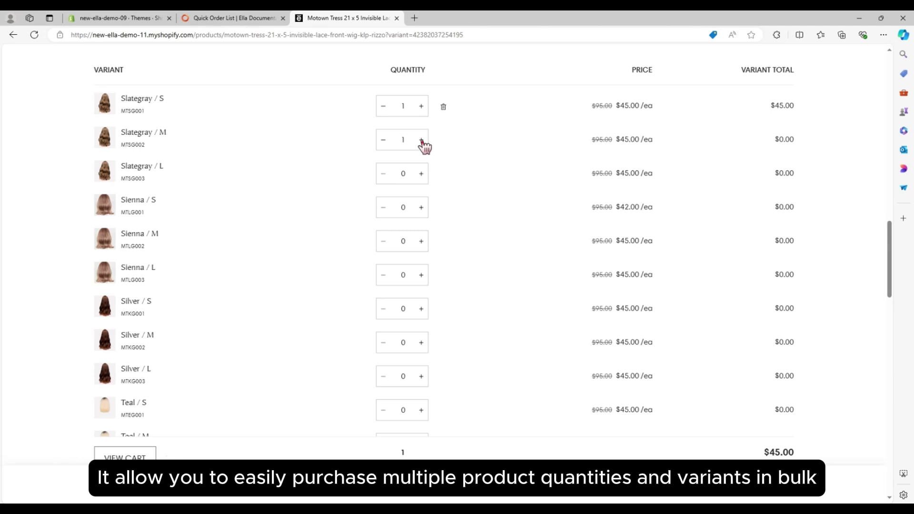
- Add one Linen / L to the quick order list, reaching 3 items and a $135.00 subtotal
{"action": "scroll", "coordinate": [406, 288], "scroll_direction": "down", "scroll_amount": 5}
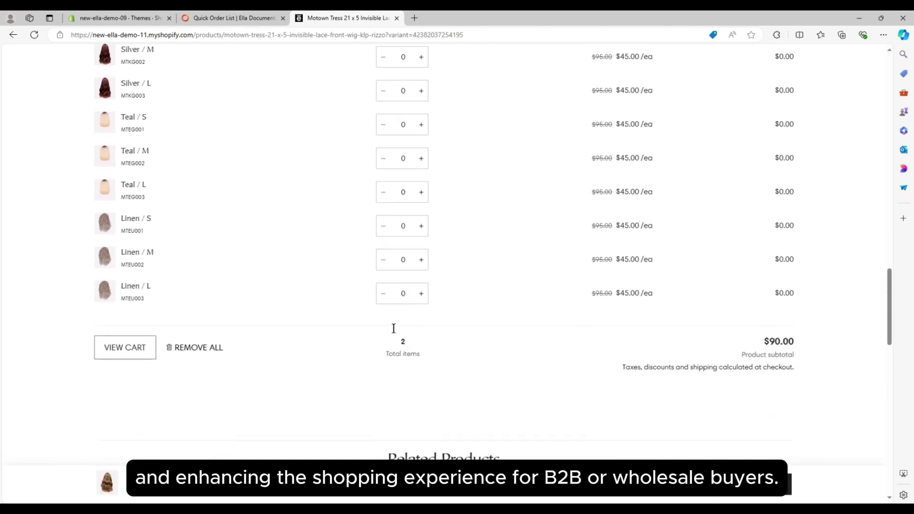
{"action": "left_click", "coordinate": [422, 295]}
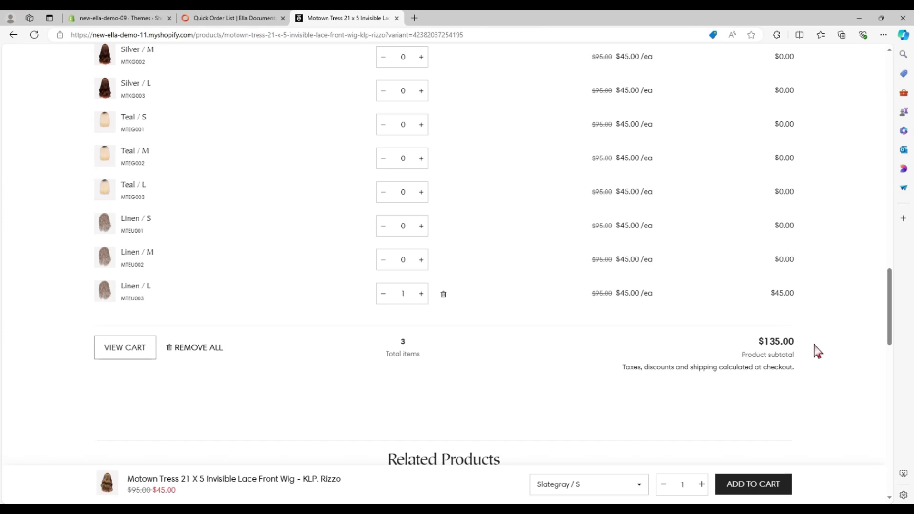
{"action": "left_click_drag", "start_coordinate": [756, 342], "coordinate": [809, 352]}
{"action": "left_click", "coordinate": [807, 363]}
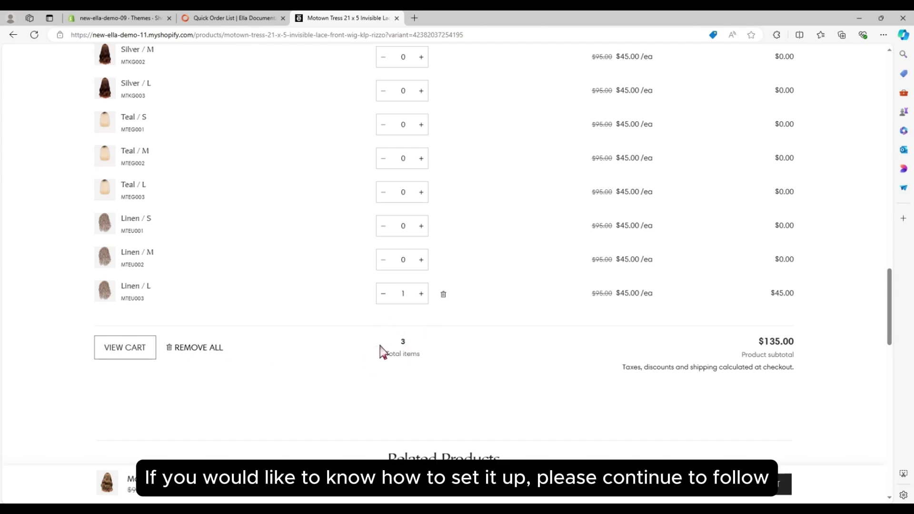
{"action": "scroll", "coordinate": [384, 352], "scroll_direction": "up", "scroll_amount": 10}
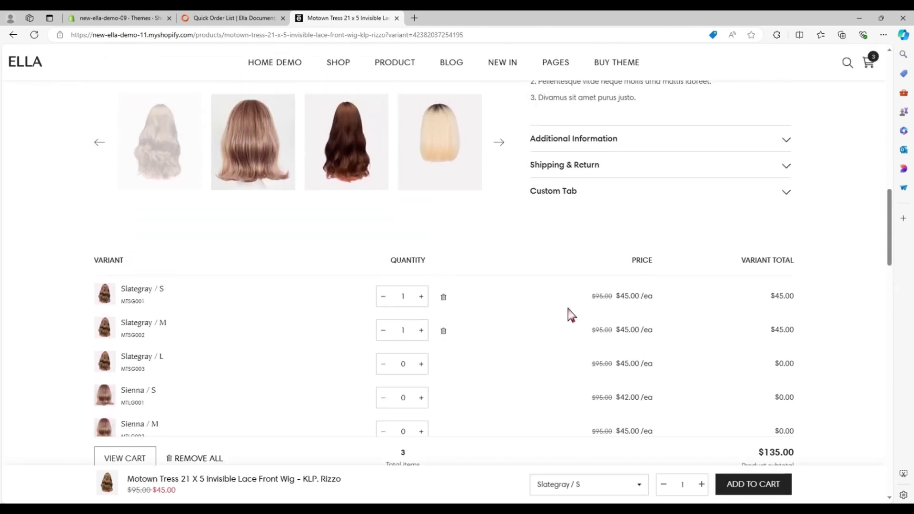
{"action": "scroll", "coordinate": [468, 370], "scroll_direction": "down", "scroll_amount": 3}
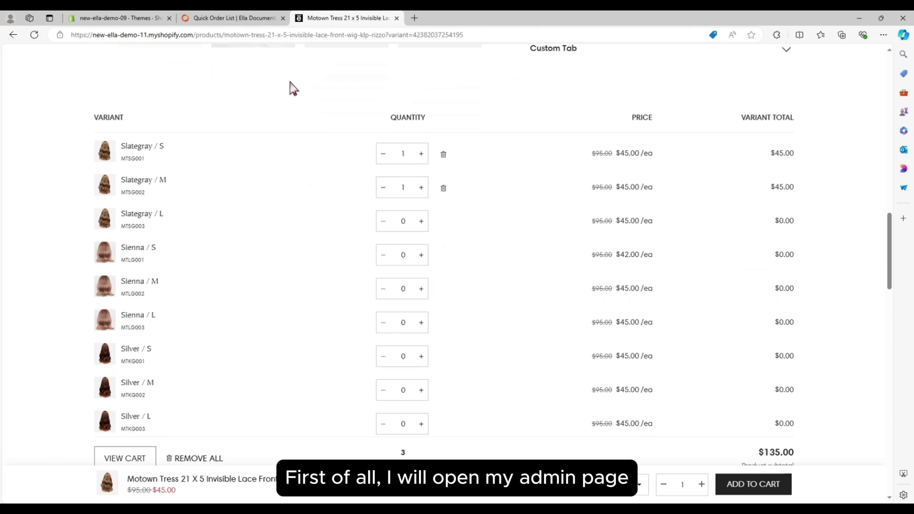
- Customize the current ella-6-6-2-theme-source theme from the admin Themes page
{"action": "left_click", "coordinate": [121, 17]}
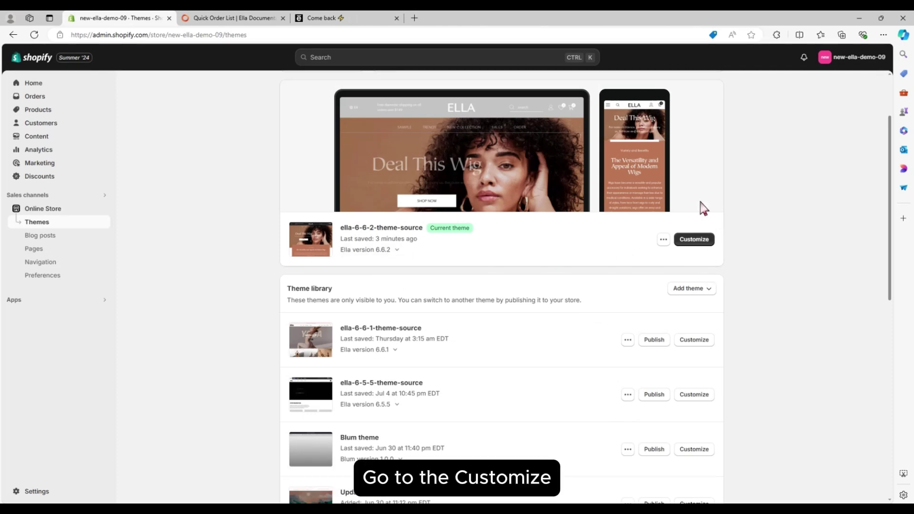
{"action": "left_click", "coordinate": [701, 243]}
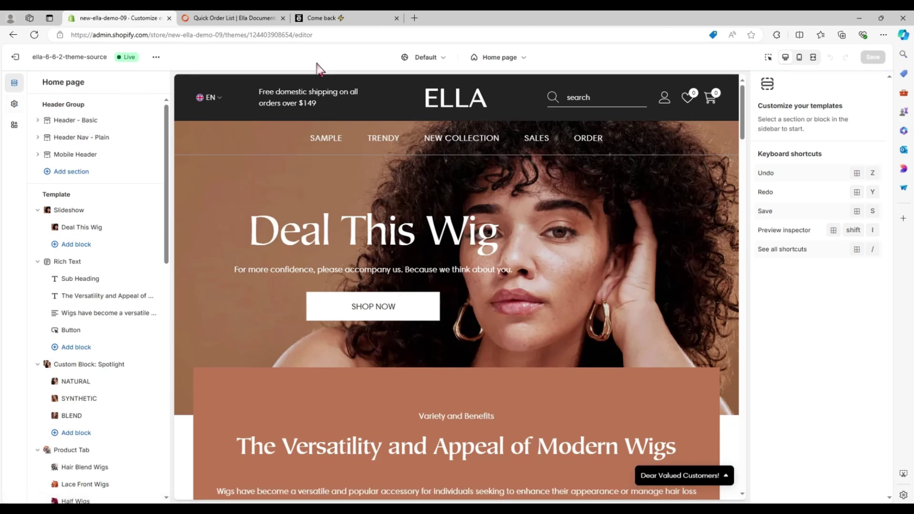
- Switch the theme editor to the Products > Default product template
{"action": "left_click", "coordinate": [507, 58]}
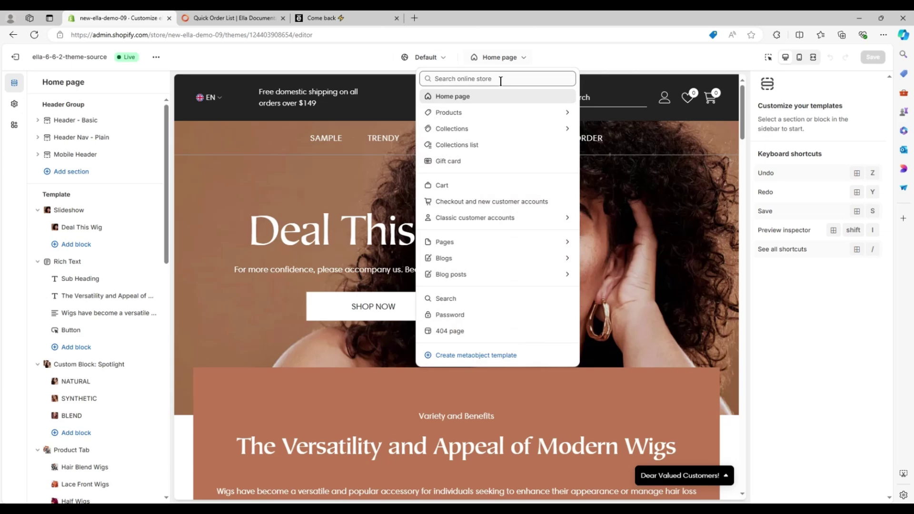
{"action": "left_click", "coordinate": [507, 117]}
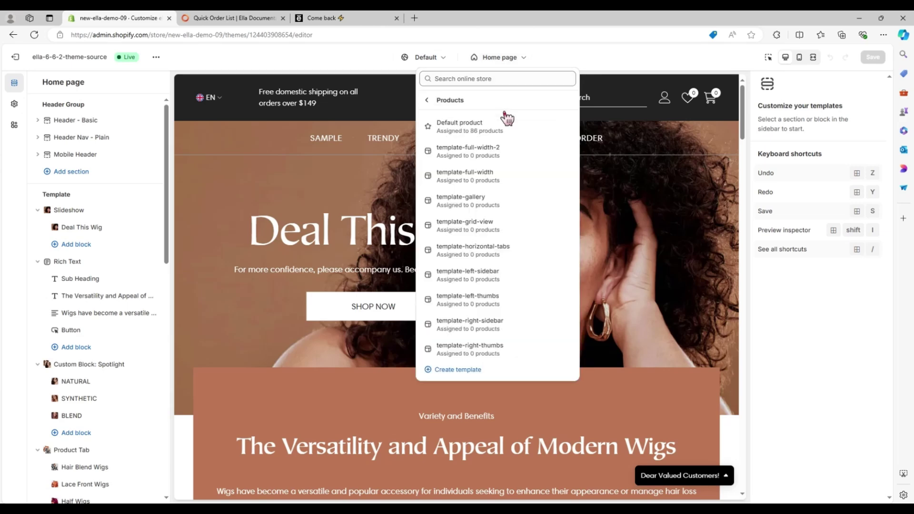
{"action": "left_click", "coordinate": [525, 135]}
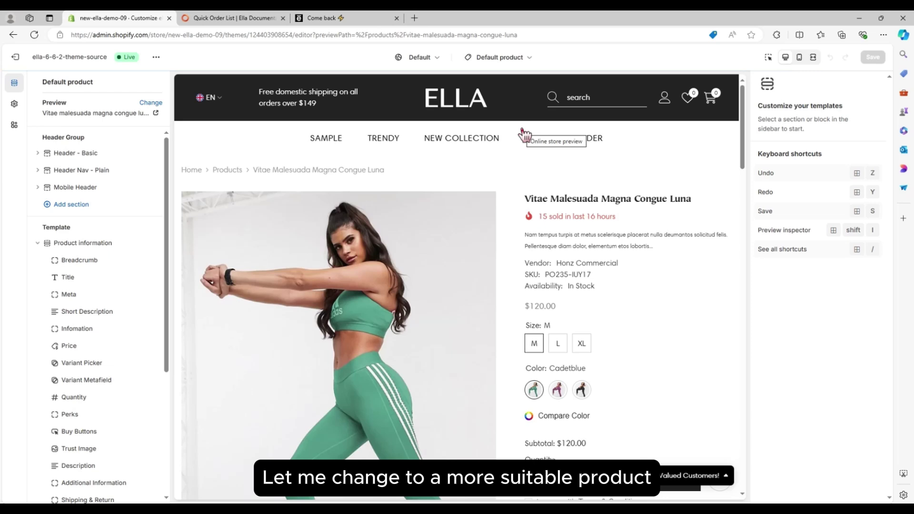
- Preview the template with the 'Test for Quick Order List' product, found by searching 'test for'
{"action": "left_click", "coordinate": [151, 103]}
{"action": "left_click", "coordinate": [787, 105]}
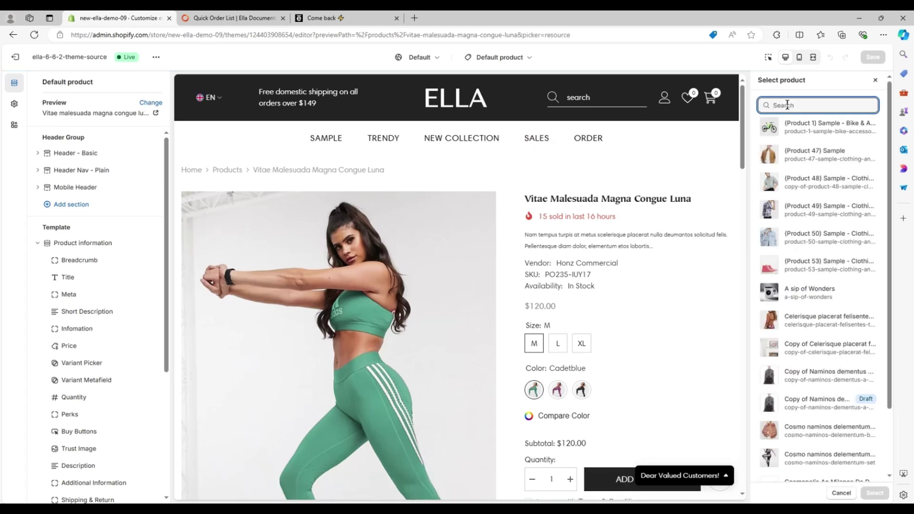
{"action": "type", "text": "test for"}
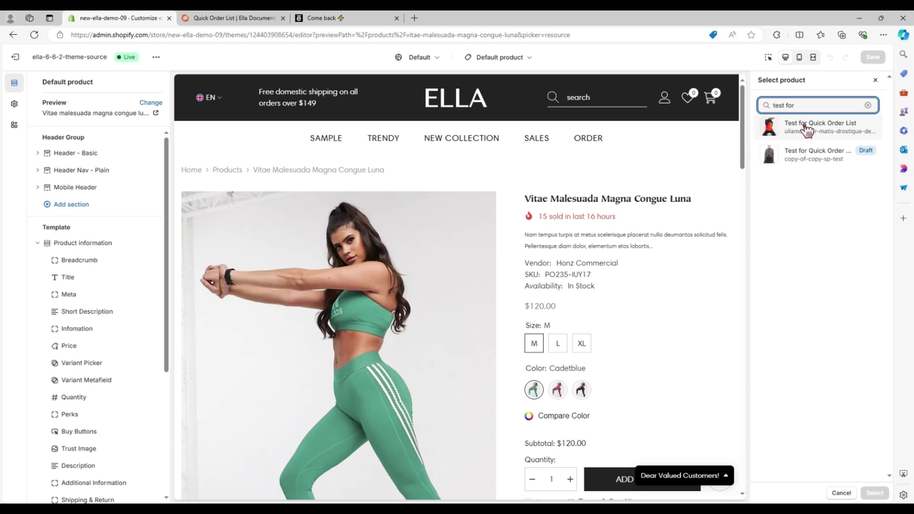
{"action": "left_click", "coordinate": [806, 127]}
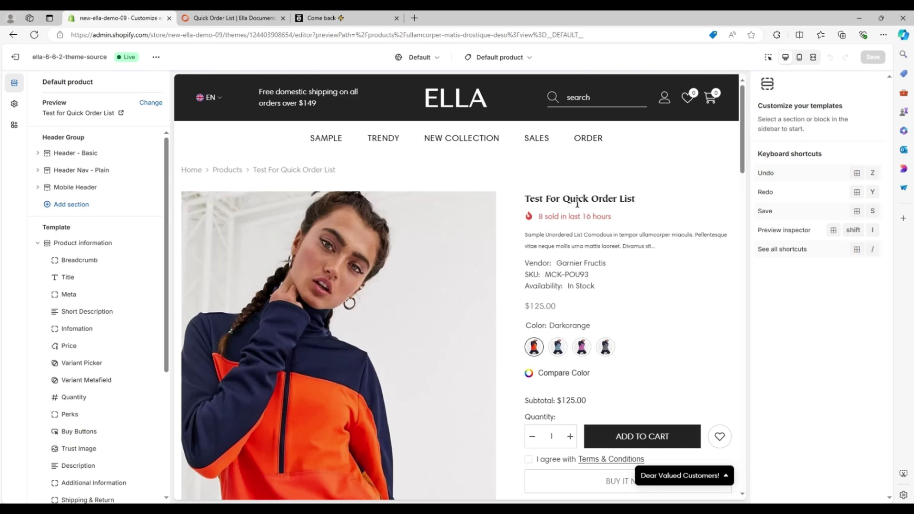
- Enable 'Show Variant Image Grouped?' in the Variant Picker block's settings
{"action": "scroll", "coordinate": [519, 232], "scroll_direction": "down", "scroll_amount": 2}
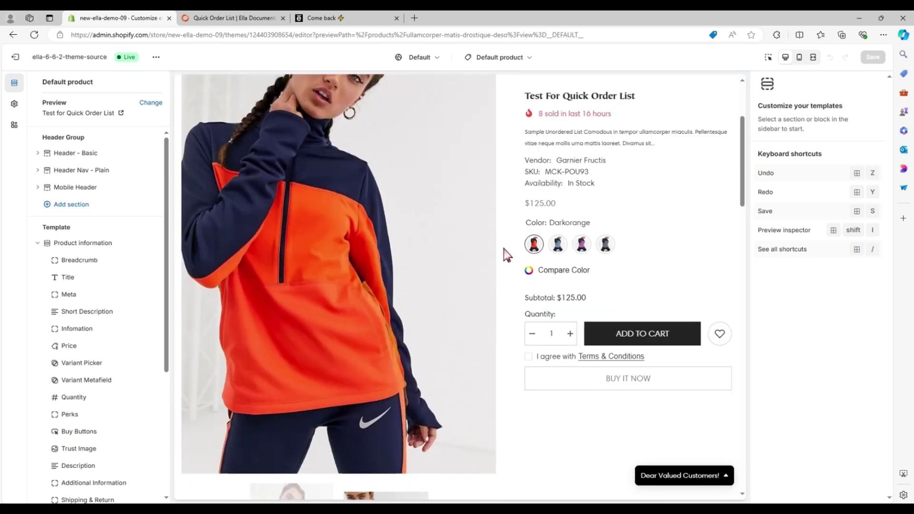
{"action": "scroll", "coordinate": [487, 302], "scroll_direction": "down", "scroll_amount": 8}
{"action": "scroll", "coordinate": [485, 305], "scroll_direction": "down", "scroll_amount": 7}
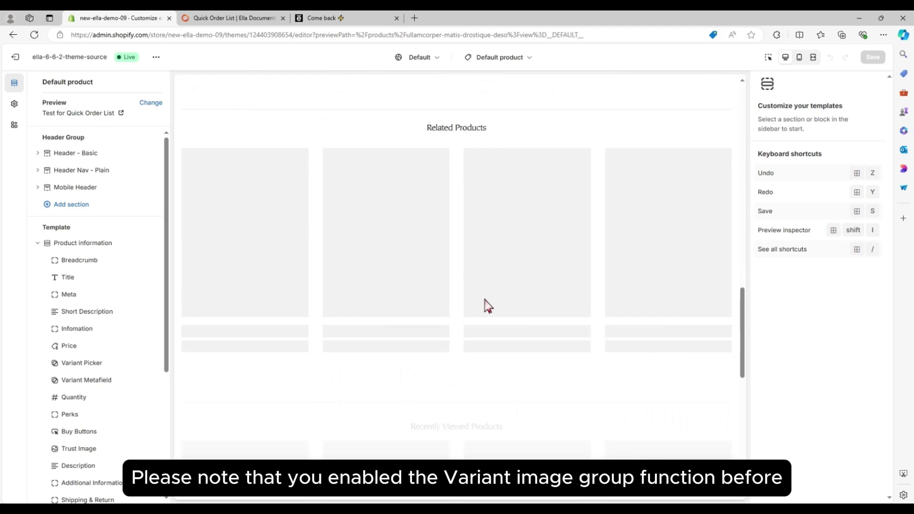
{"action": "scroll", "coordinate": [486, 307], "scroll_direction": "up", "scroll_amount": 5}
{"action": "scroll", "coordinate": [489, 305], "scroll_direction": "up", "scroll_amount": 10}
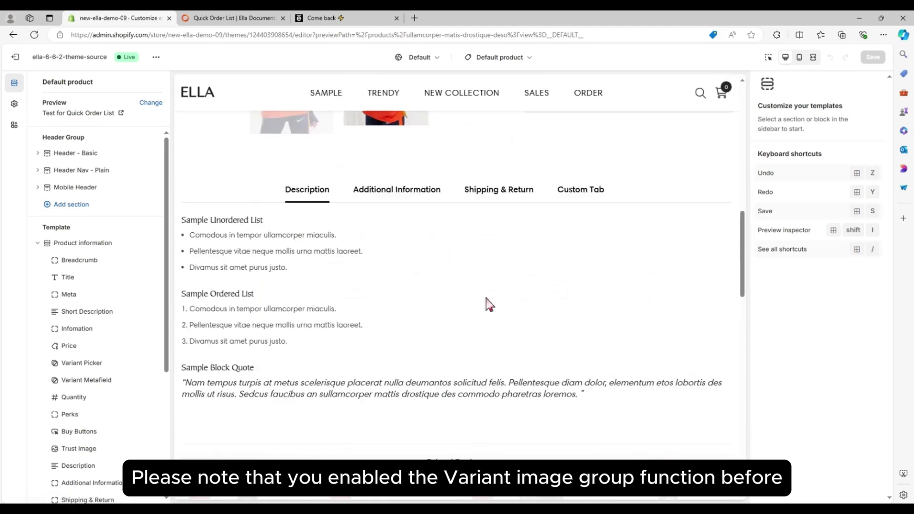
{"action": "scroll", "coordinate": [491, 311], "scroll_direction": "up", "scroll_amount": 2}
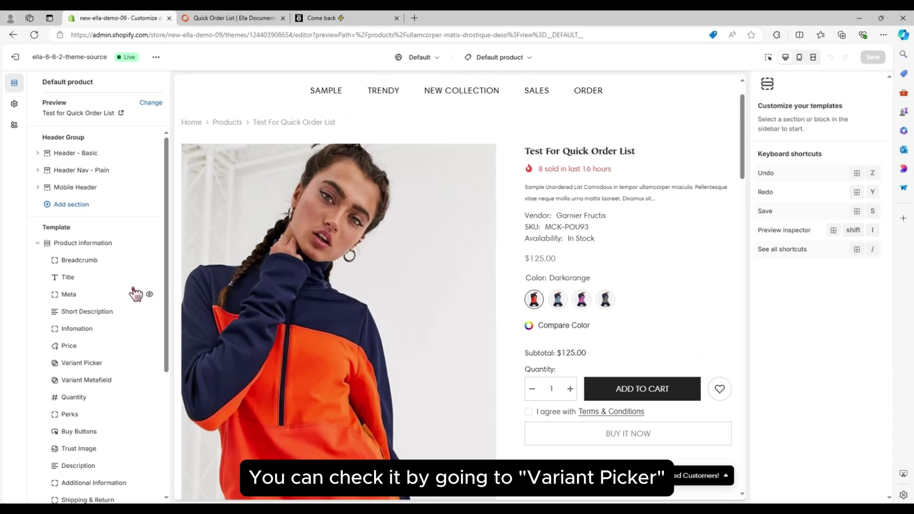
{"action": "scroll", "coordinate": [133, 290], "scroll_direction": "down", "scroll_amount": 2}
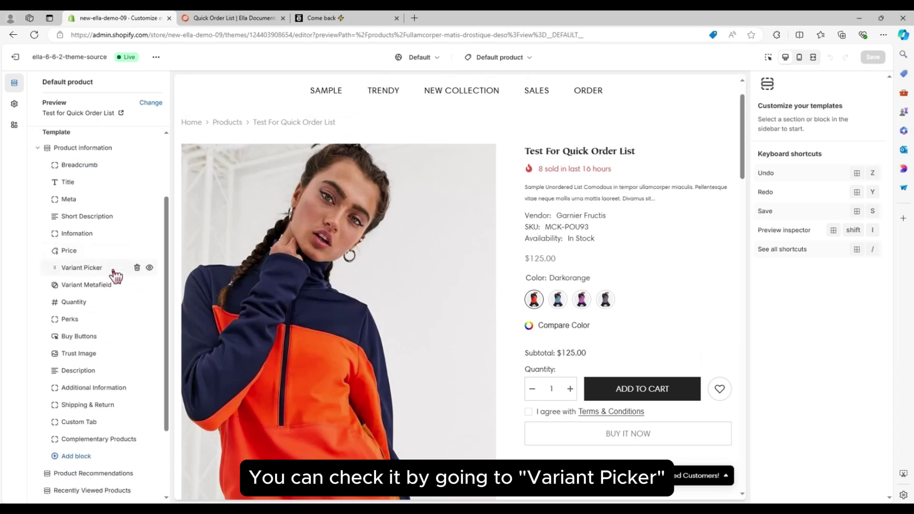
{"action": "left_click", "coordinate": [113, 271]}
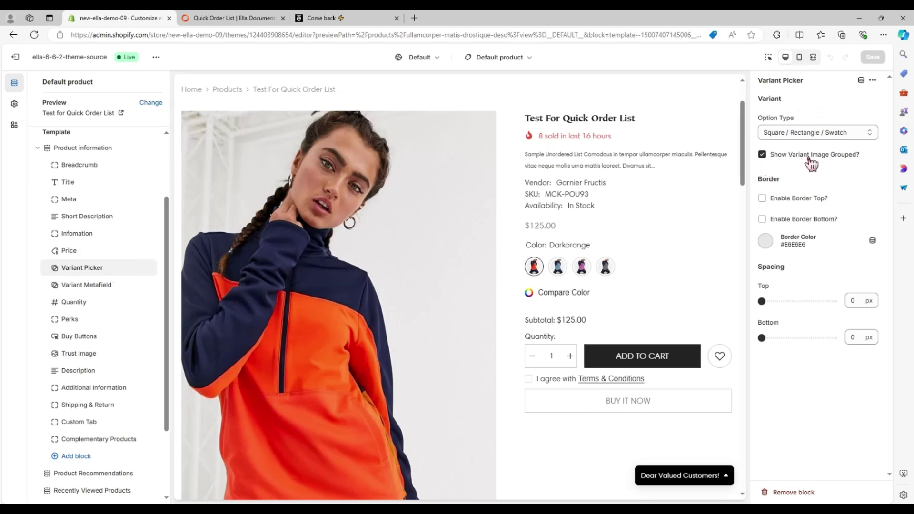
{"action": "left_click", "coordinate": [762, 154]}
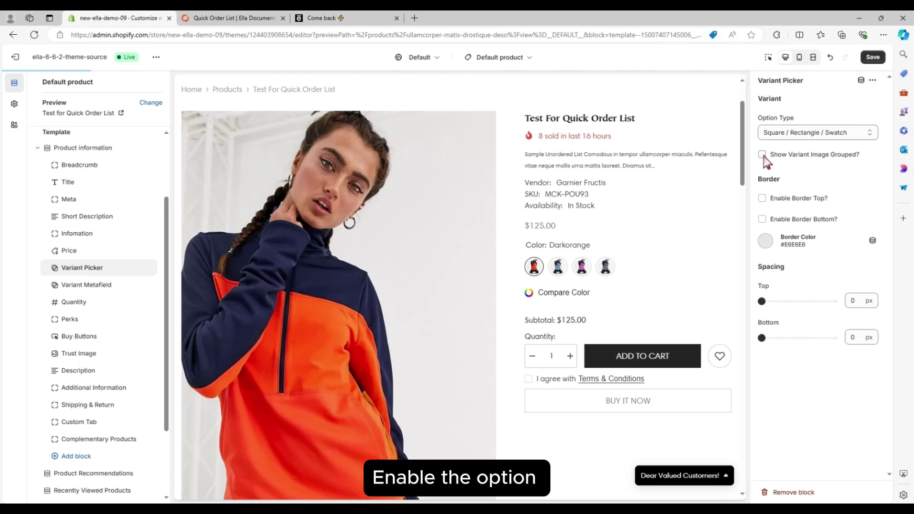
{"action": "left_click", "coordinate": [762, 154]}
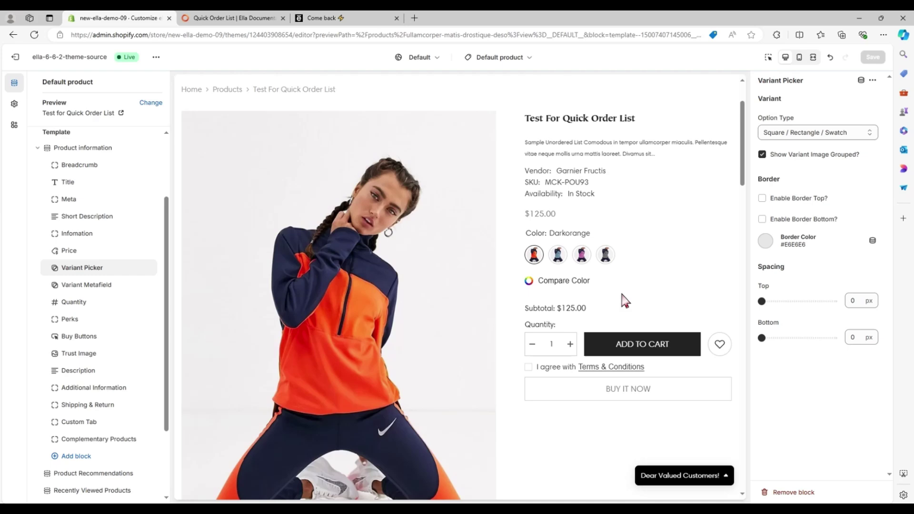
- Add a Quick Order List section to the template, listing four variants at $125.00/ea
{"action": "scroll", "coordinate": [502, 306], "scroll_direction": "down", "scroll_amount": 4}
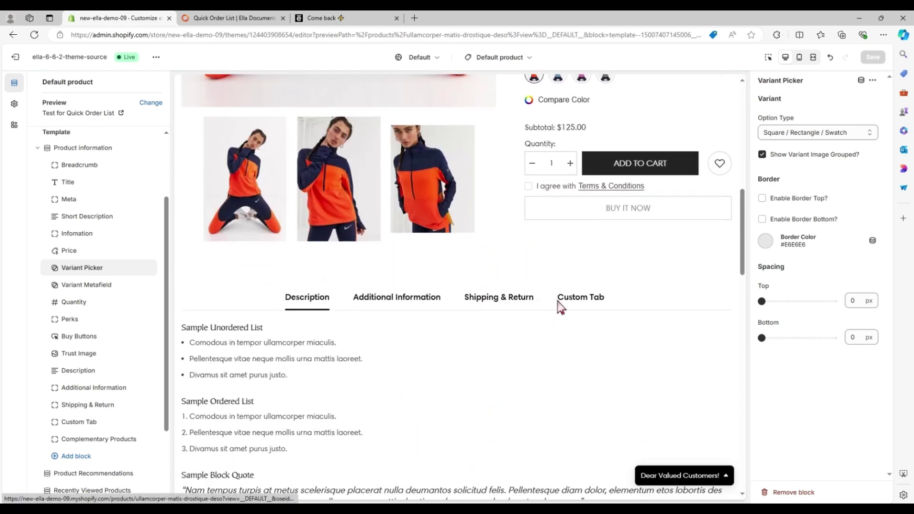
{"action": "scroll", "coordinate": [111, 336], "scroll_direction": "down", "scroll_amount": 2}
{"action": "scroll", "coordinate": [113, 333], "scroll_direction": "down", "scroll_amount": 1}
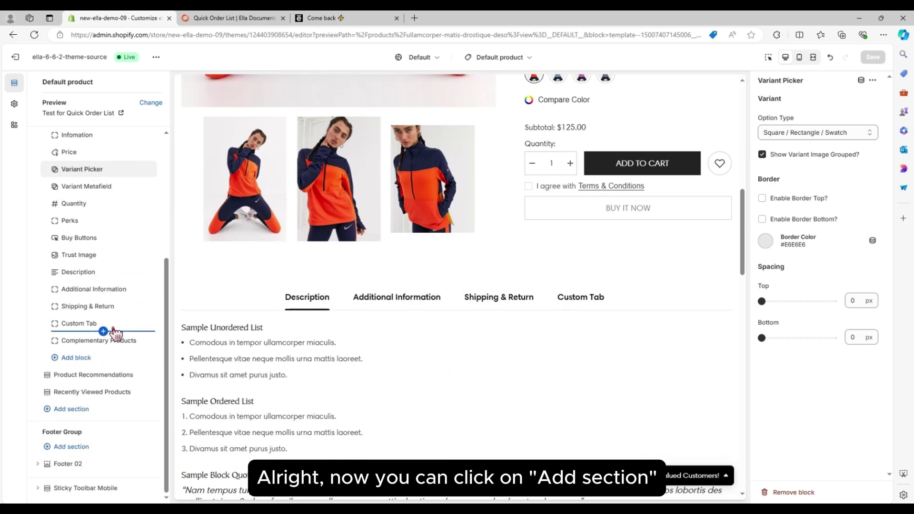
{"action": "left_click", "coordinate": [103, 412]}
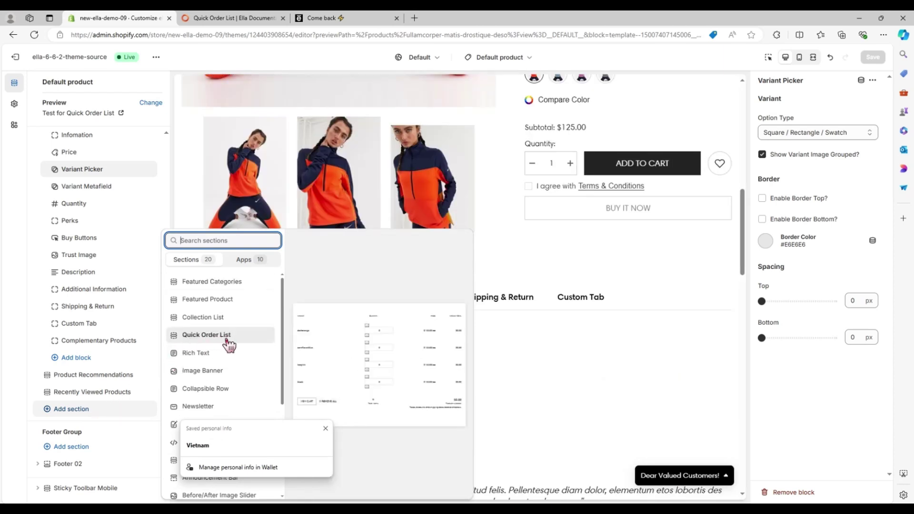
{"action": "left_click", "coordinate": [228, 339]}
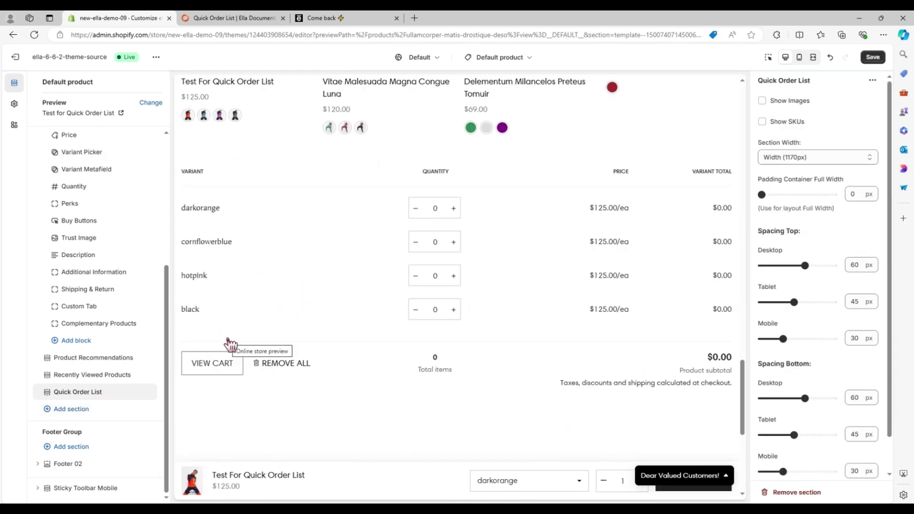
{"action": "scroll", "coordinate": [229, 341], "scroll_direction": "down", "scroll_amount": 2}
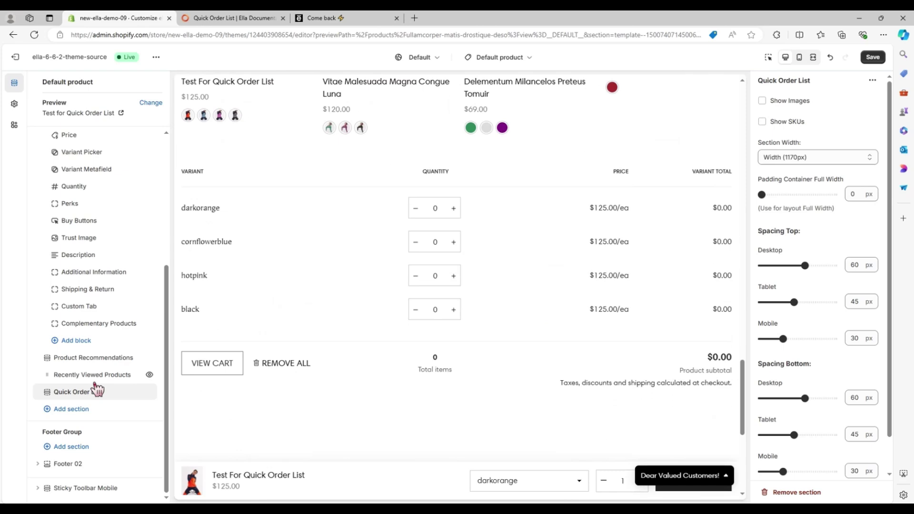
- Move Quick Order List above Product Recommendations and enable its Show Images option
{"action": "left_click_drag", "start_coordinate": [47, 393], "coordinate": [46, 367]}
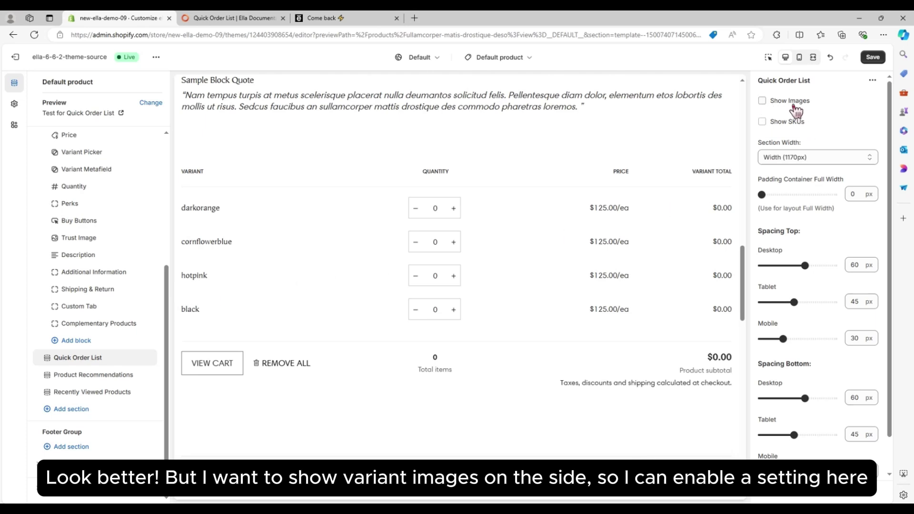
{"action": "left_click", "coordinate": [763, 101]}
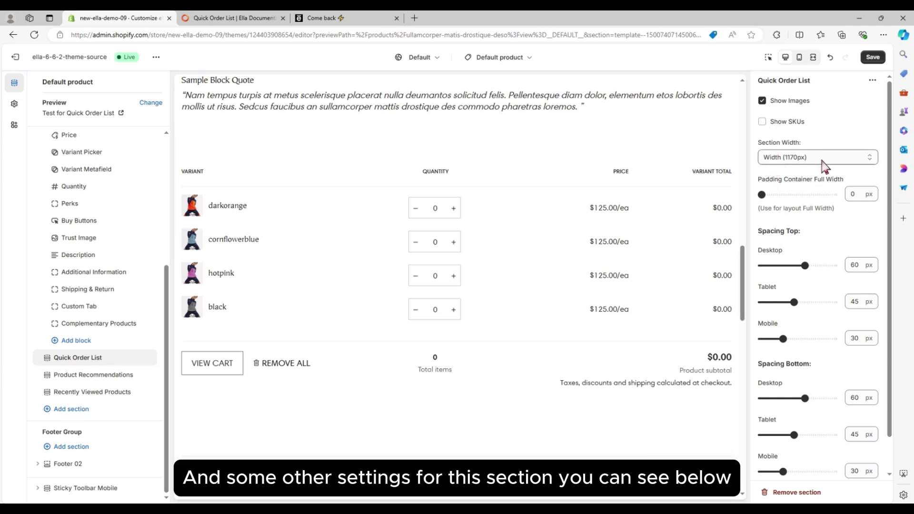
{"action": "scroll", "coordinate": [779, 327], "scroll_direction": "down", "scroll_amount": 1}
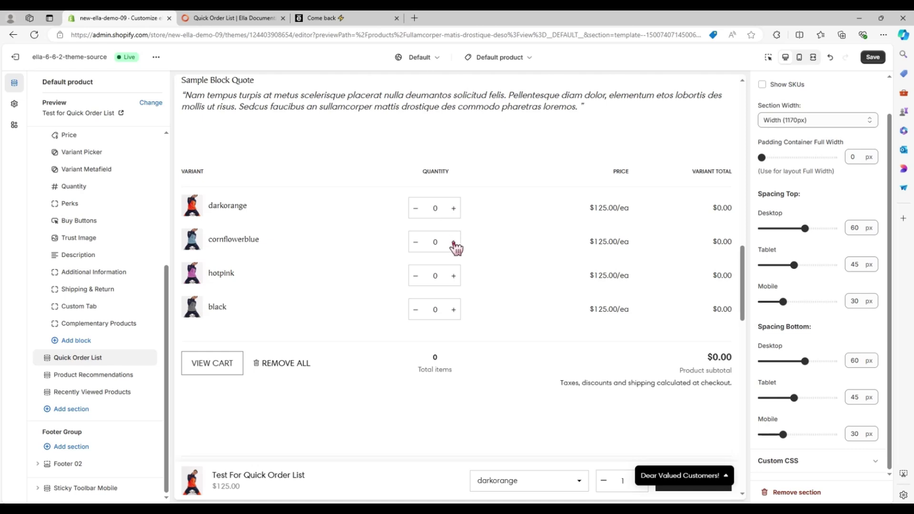
{"action": "scroll", "coordinate": [460, 368], "scroll_direction": "down", "scroll_amount": 4}
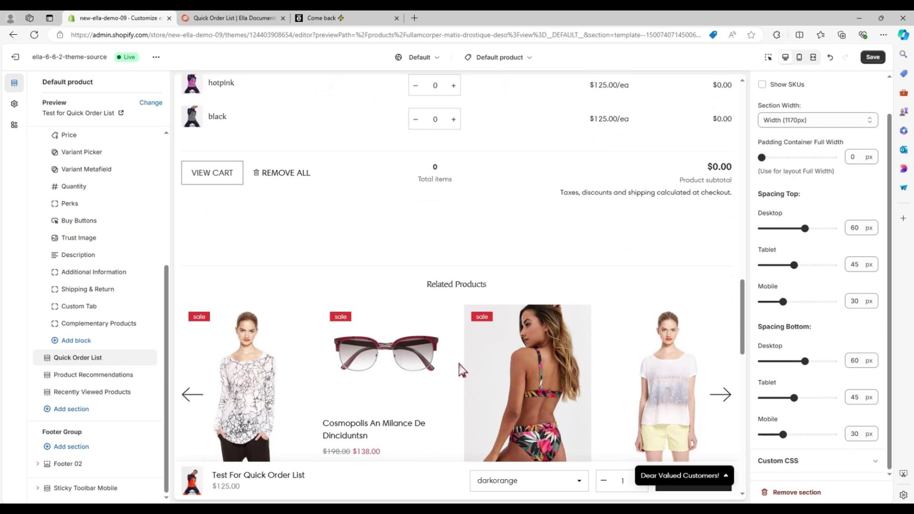
{"action": "scroll", "coordinate": [461, 368], "scroll_direction": "up", "scroll_amount": 4}
- Save the template, then order darkorange in full-width preview for 2 items, $250.00
{"action": "left_click", "coordinate": [880, 59]}
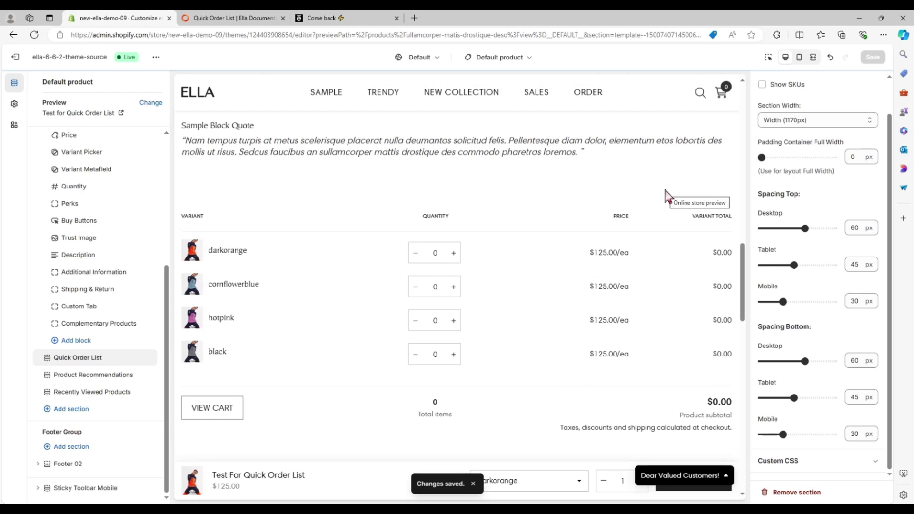
{"action": "left_click", "coordinate": [815, 59]}
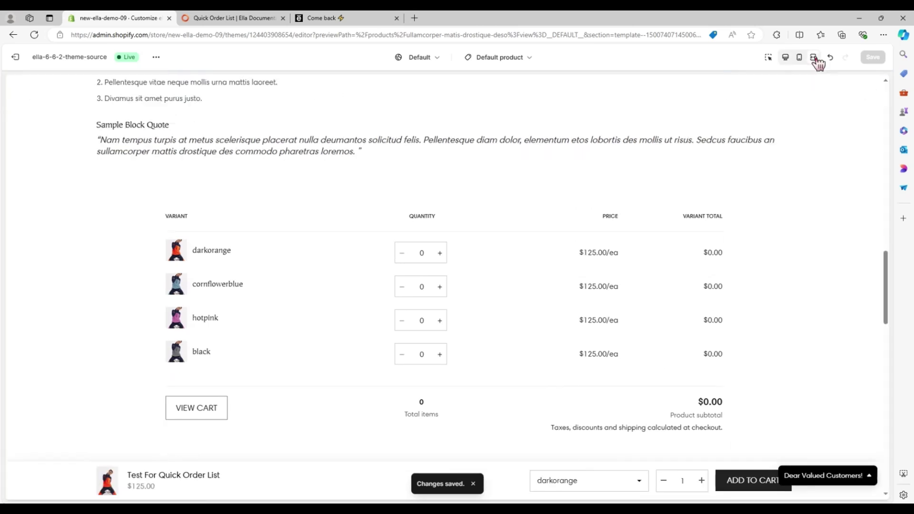
{"action": "scroll", "coordinate": [504, 242], "scroll_direction": "down", "scroll_amount": 2}
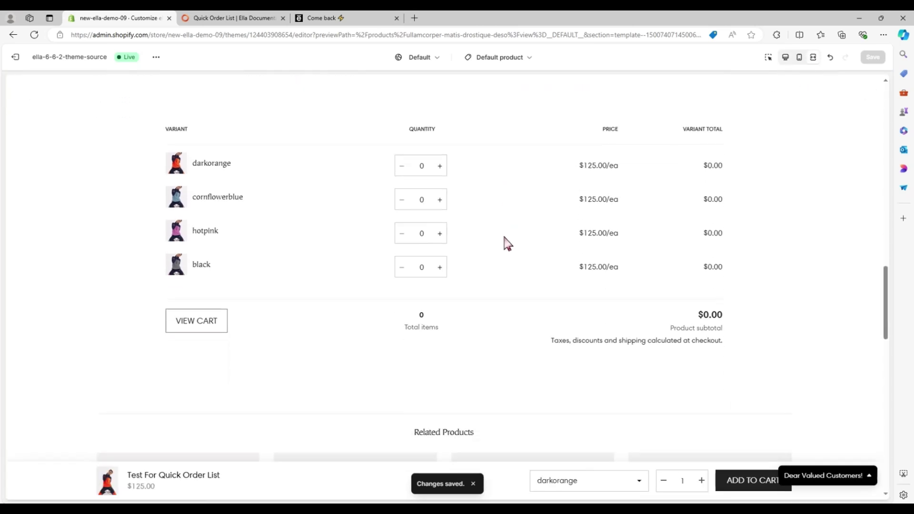
{"action": "left_click", "coordinate": [439, 158]}
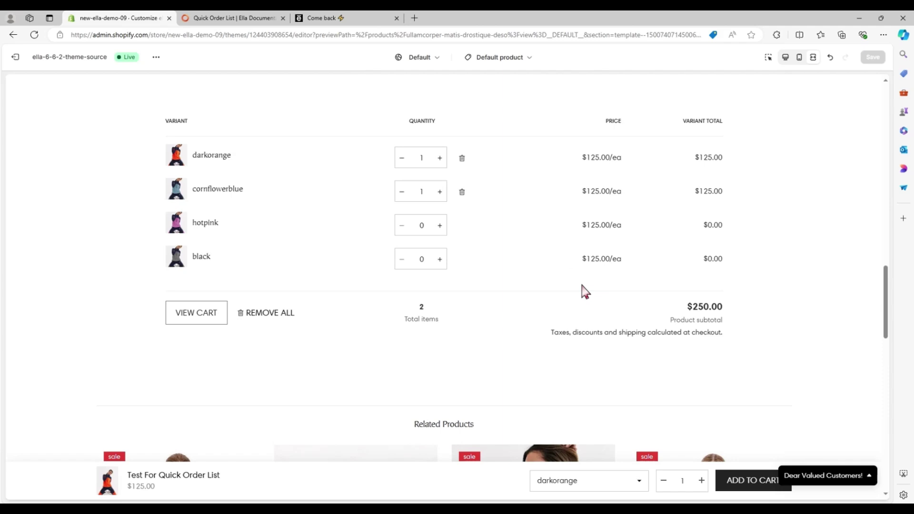
{"action": "scroll", "coordinate": [551, 269], "scroll_direction": "up", "scroll_amount": 1}
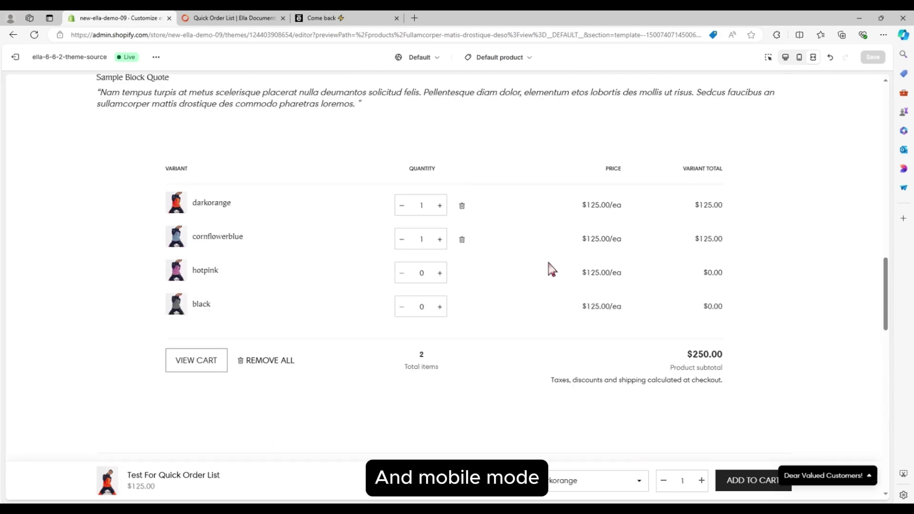
{"action": "left_click", "coordinate": [799, 58]}
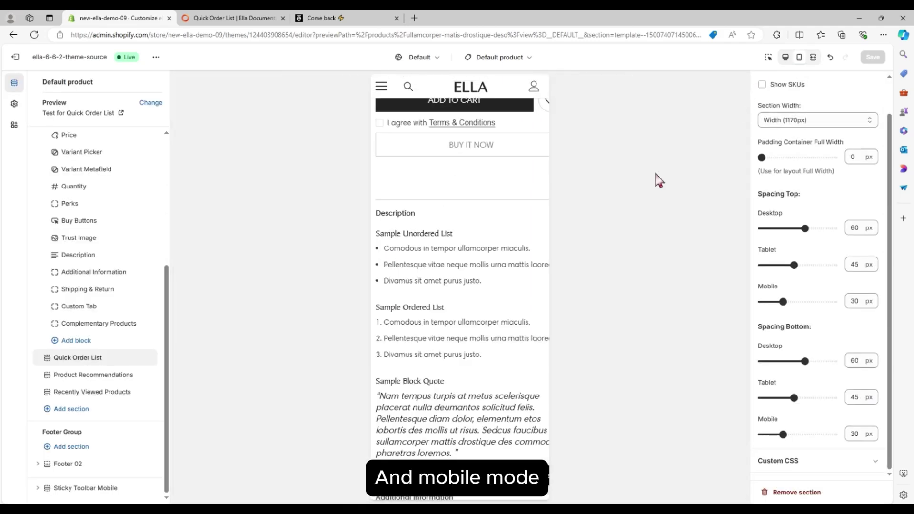
{"action": "scroll", "coordinate": [508, 243], "scroll_direction": "down", "scroll_amount": 5}
{"action": "scroll", "coordinate": [508, 241], "scroll_direction": "down", "scroll_amount": 5}
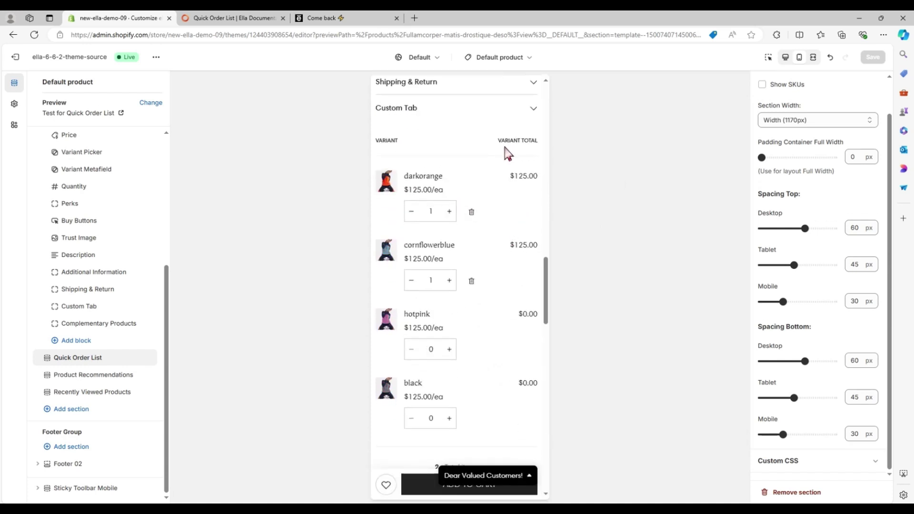
{"action": "scroll", "coordinate": [428, 169], "scroll_direction": "down", "scroll_amount": 3}
{"action": "scroll", "coordinate": [437, 330], "scroll_direction": "down", "scroll_amount": 2}
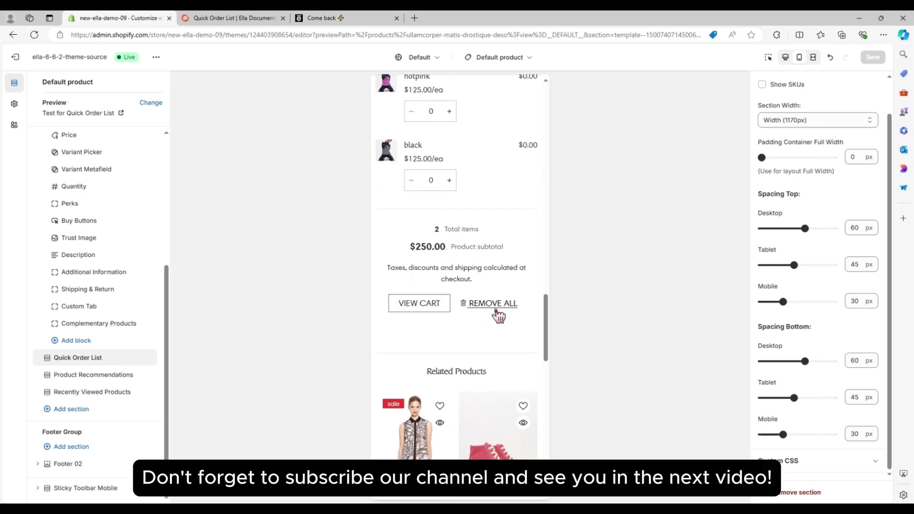
{"action": "scroll", "coordinate": [497, 314], "scroll_direction": "up", "scroll_amount": 5}
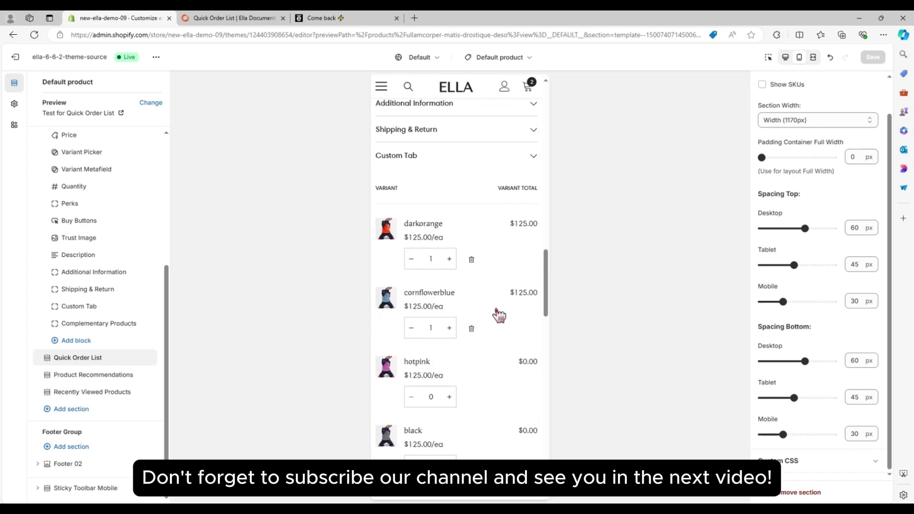